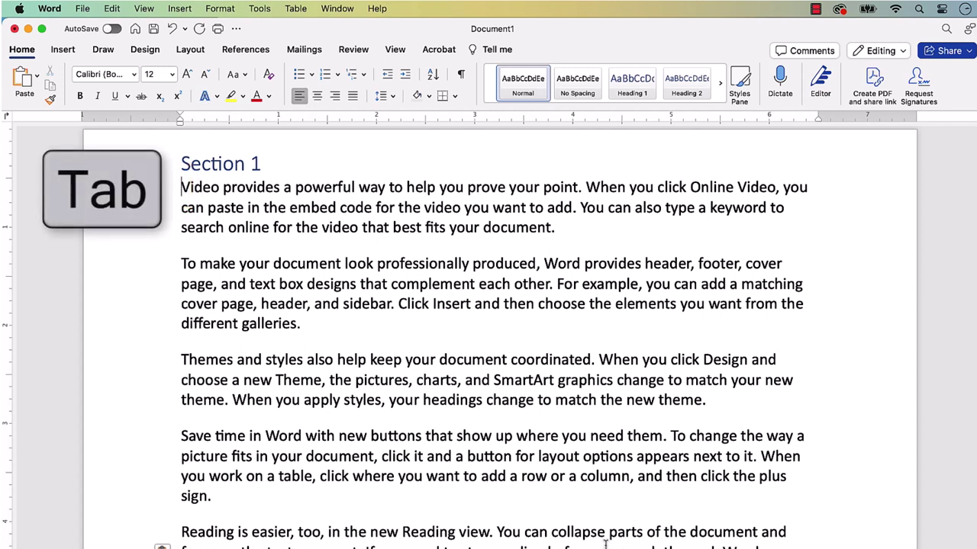
- Tab-indent the opening paragraph, then set the default tab stops to 1 inch
key(Tab)
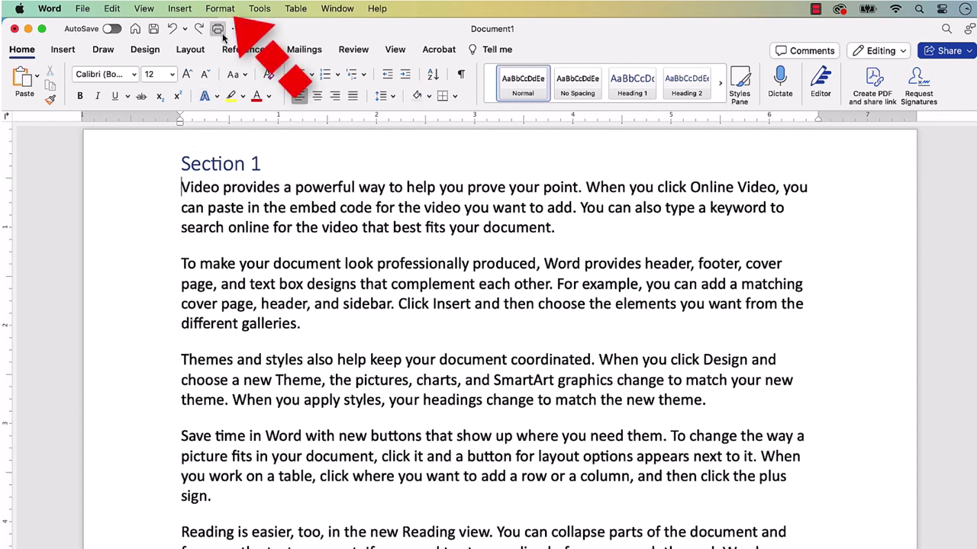
click(222, 9)
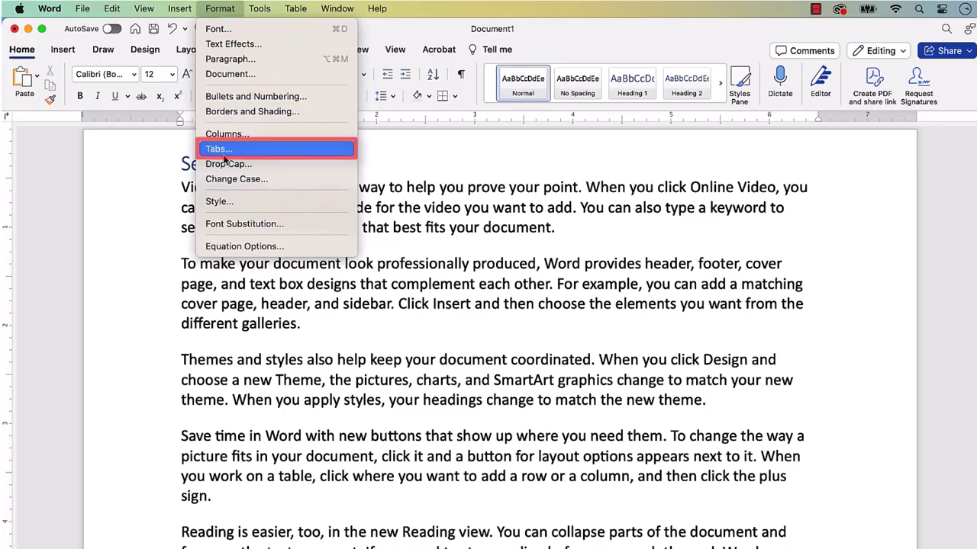
click(222, 153)
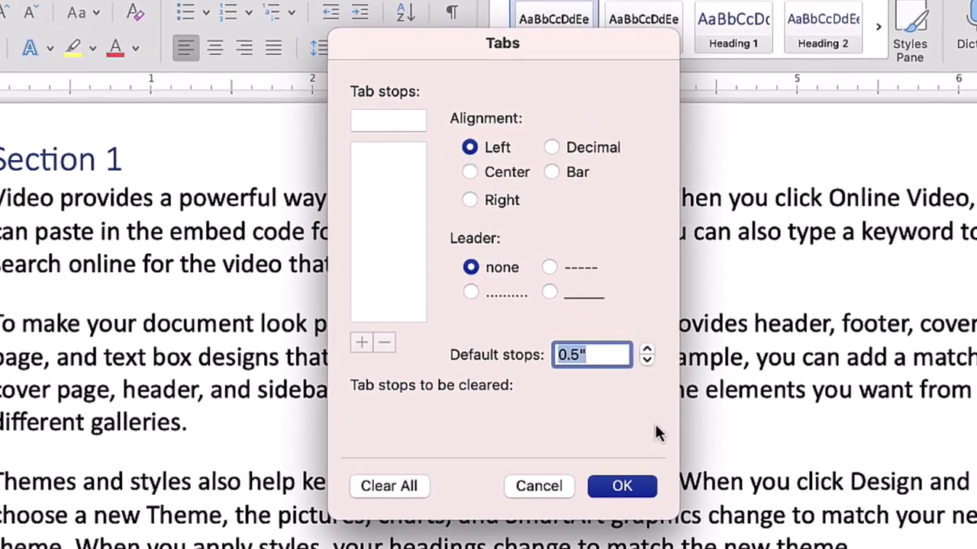
text(1)
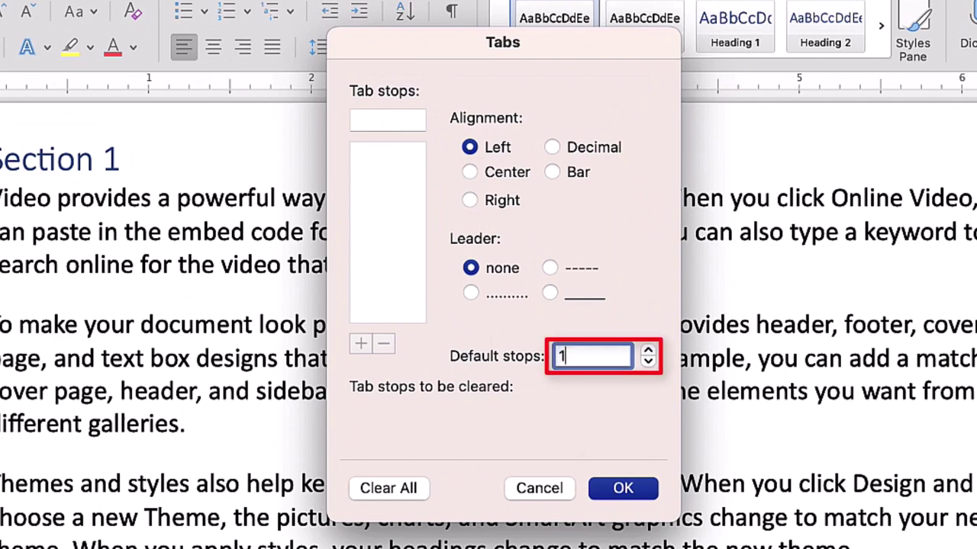
click(636, 488)
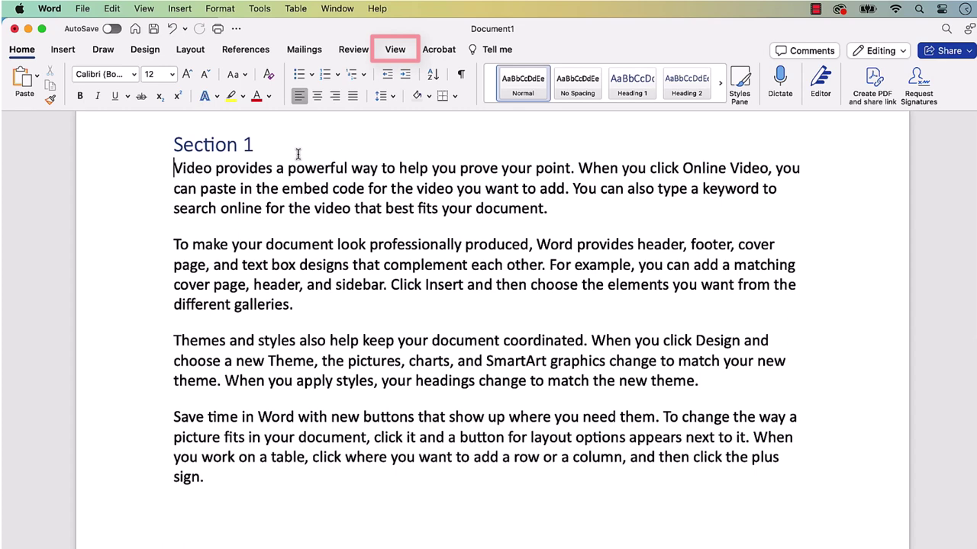
- Show the ruler and drag the first-line indent marker right for the first two paragraphs
click(395, 50)
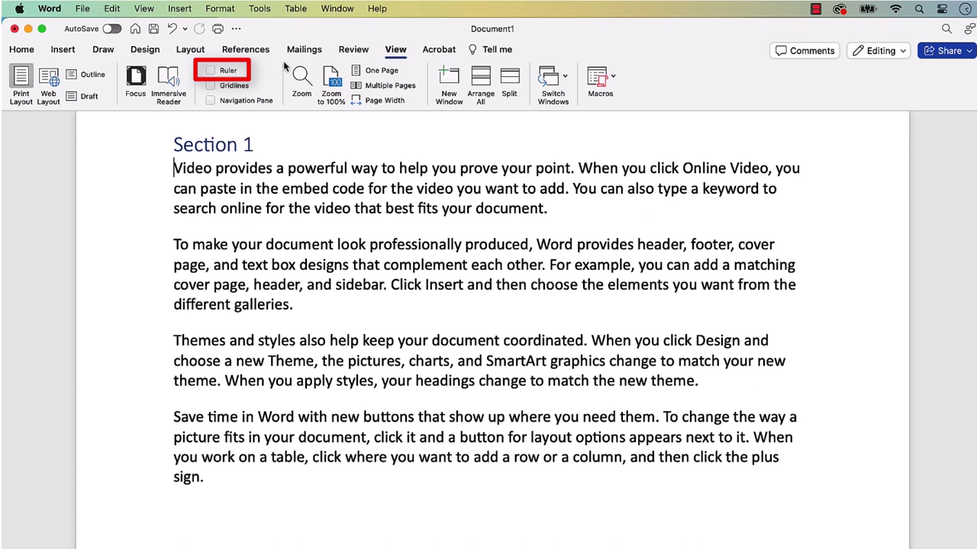
click(210, 71)
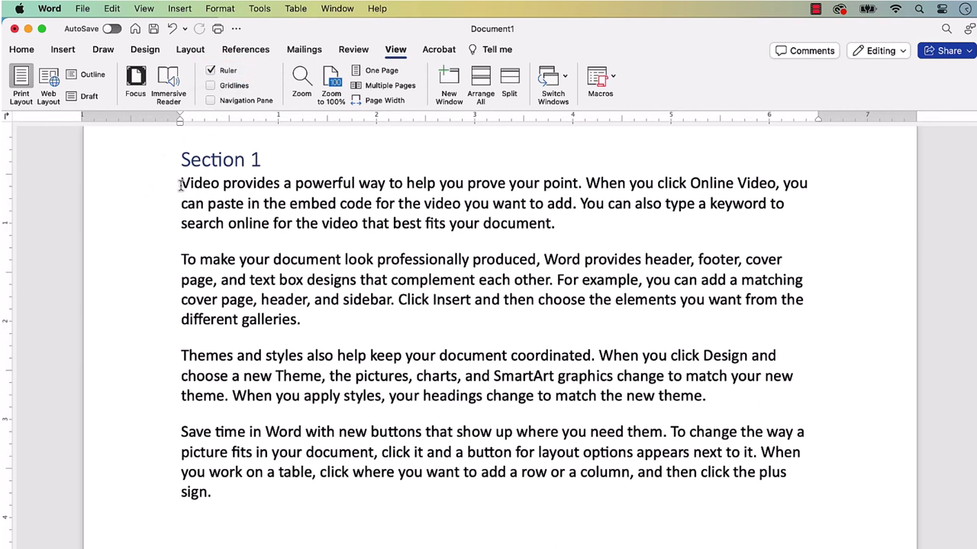
drag(180, 185, 365, 315)
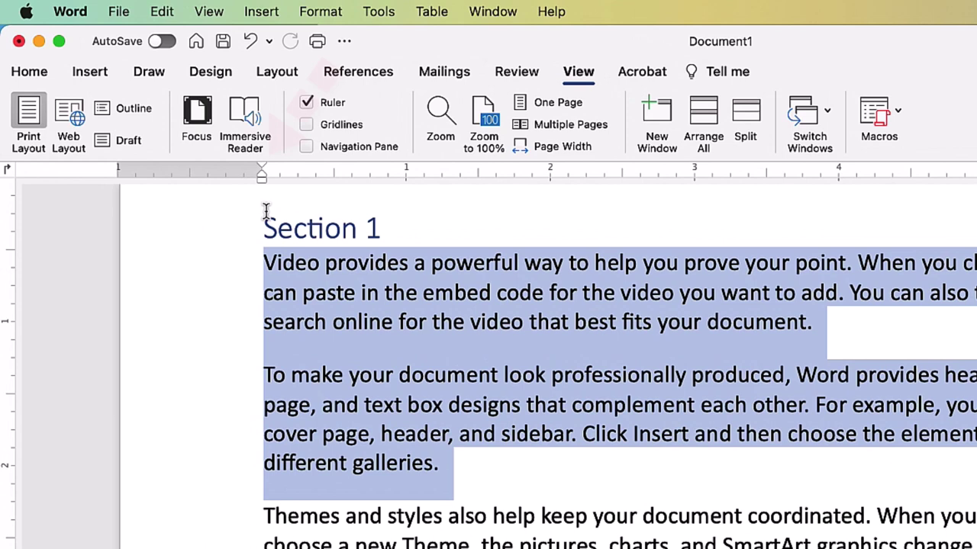
scroll(302, 206, down, 1)
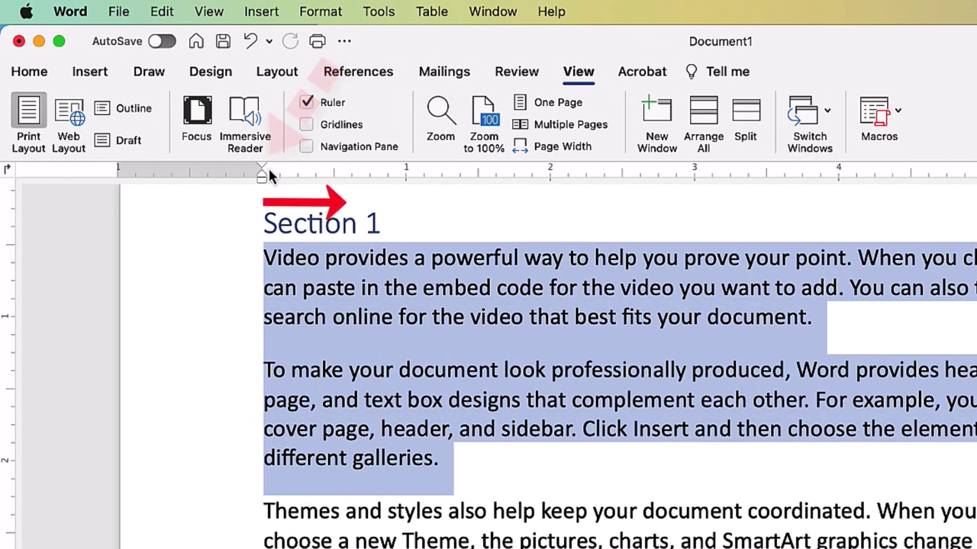
drag(261, 171, 333, 171)
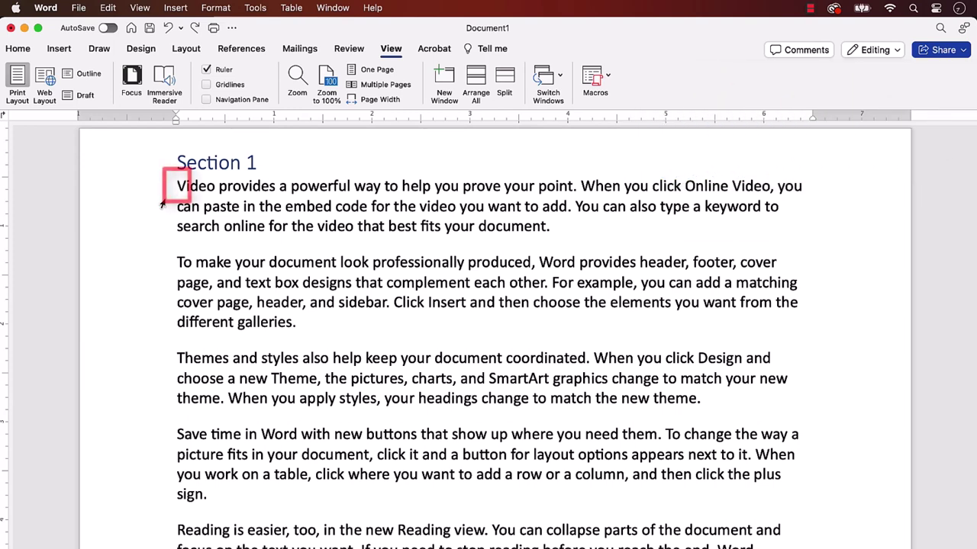
- Select all Normal-style text from the Styles Pane and drag the first-line indent marker right
scroll(167, 194, down, 1)
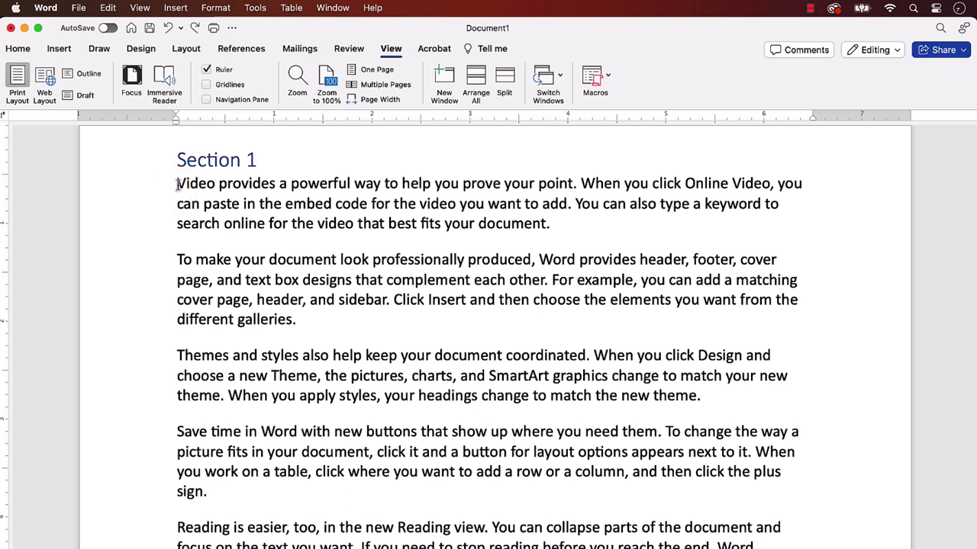
click(13, 55)
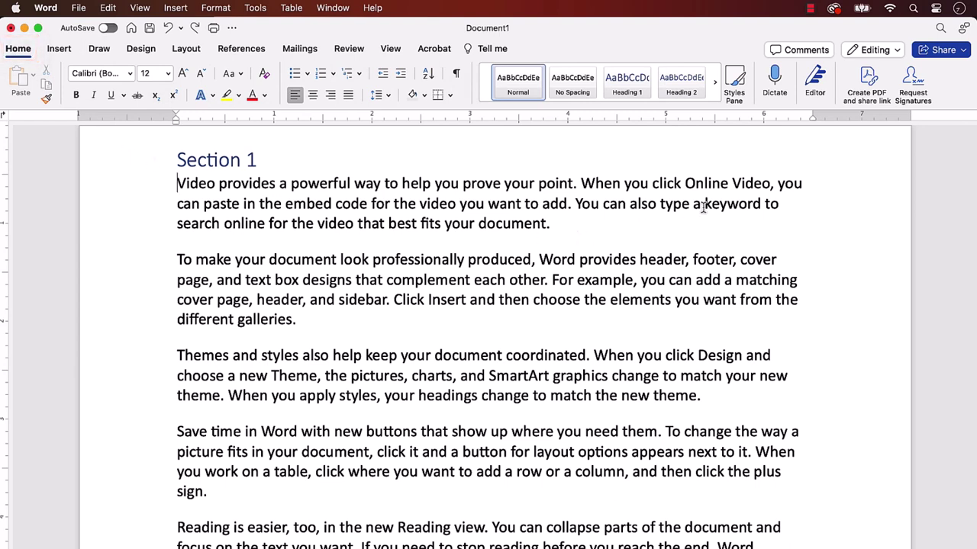
click(736, 88)
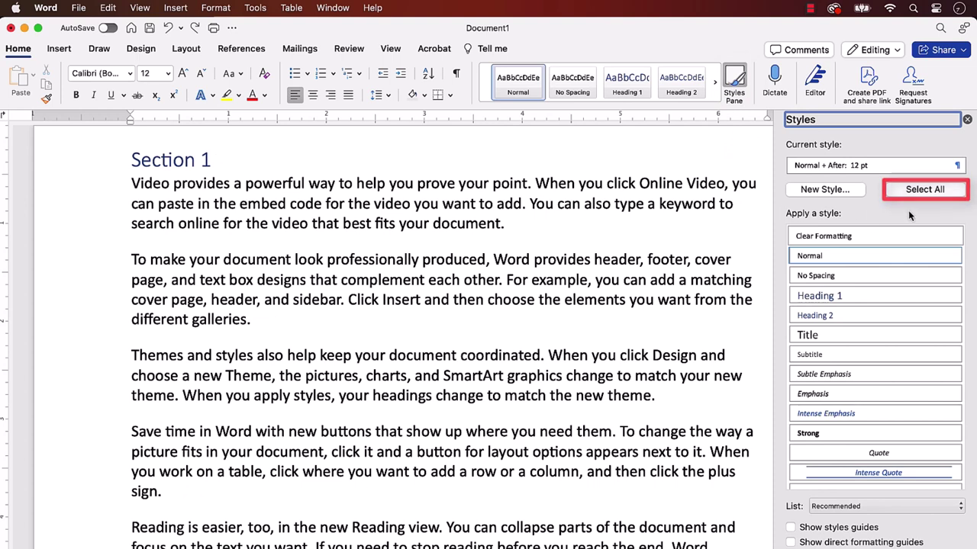
click(924, 191)
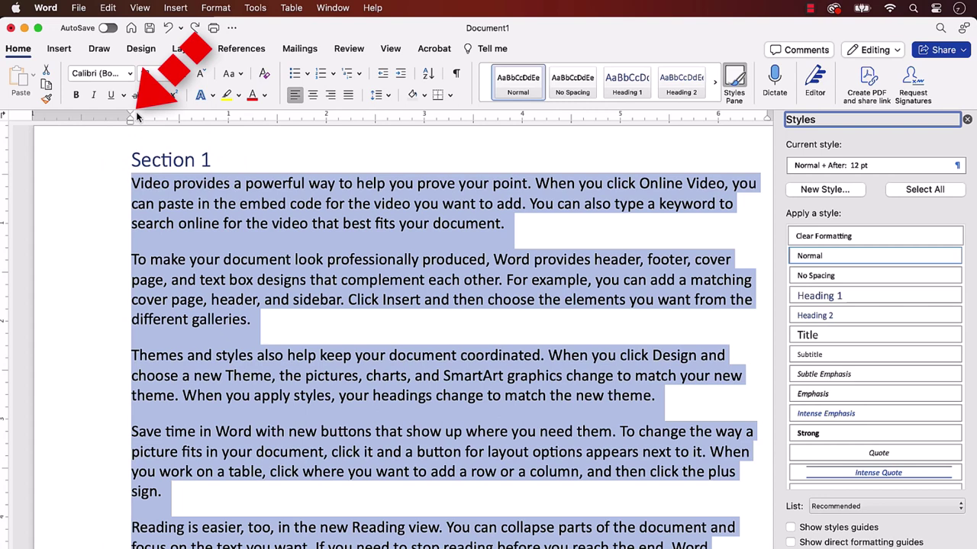
drag(135, 116, 180, 116)
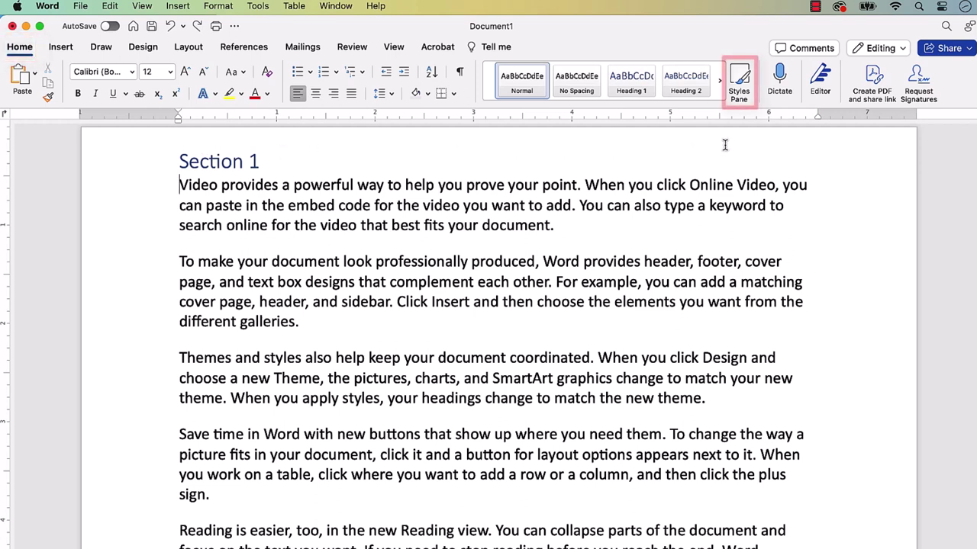
- Use Select All in the Styles Pane to select every Normal-style body paragraph
click(737, 92)
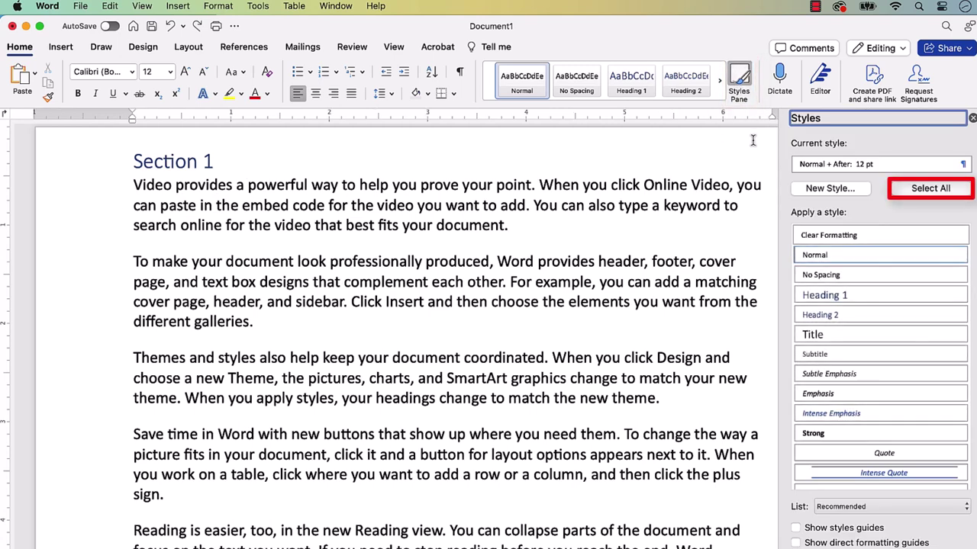
click(909, 189)
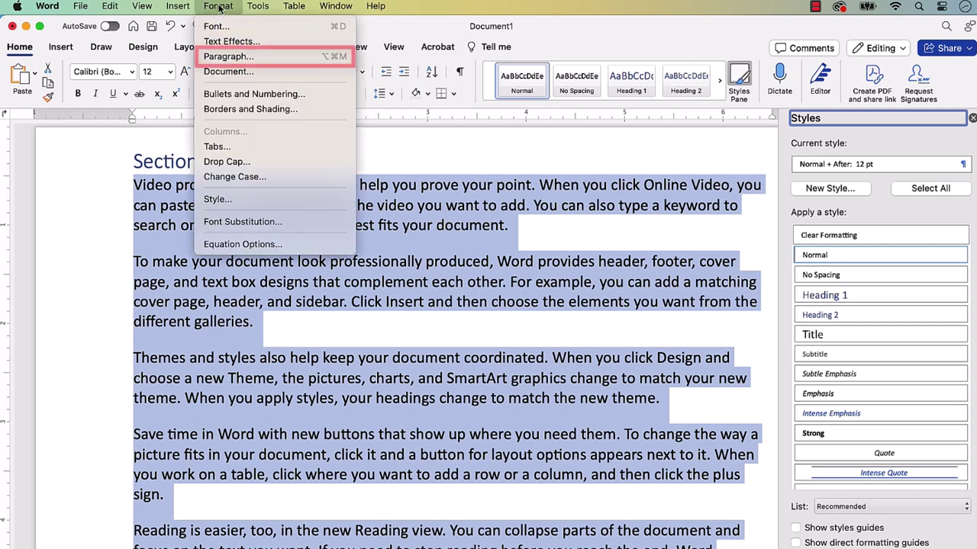
- Give the selected paragraphs a First line special indent of 0.5 inch in Paragraph settings
click(222, 56)
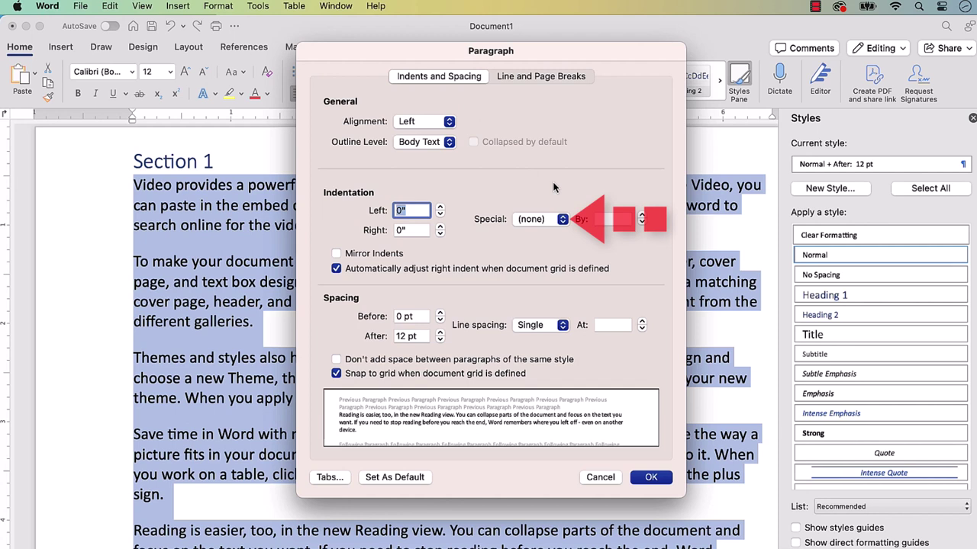
click(562, 221)
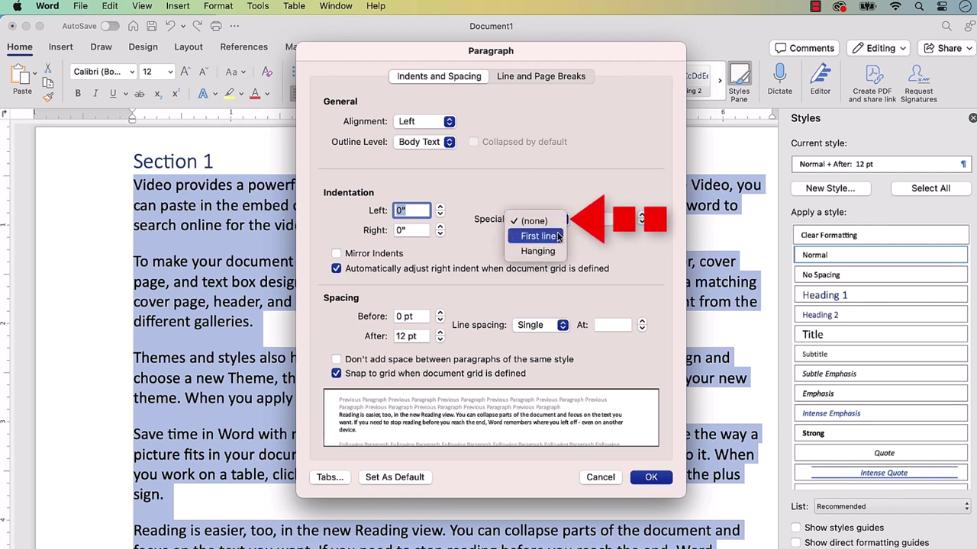
click(561, 236)
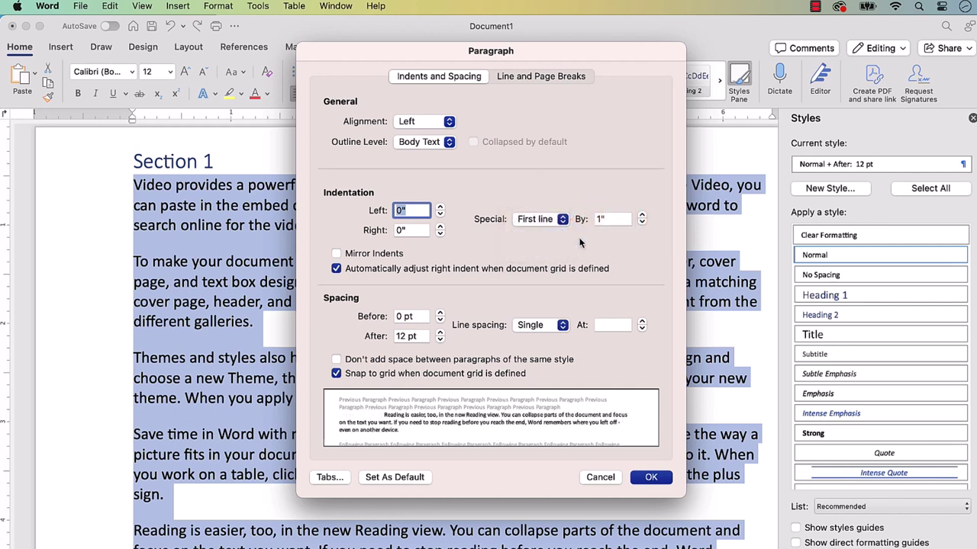
click(642, 223)
click(642, 224)
click(642, 223)
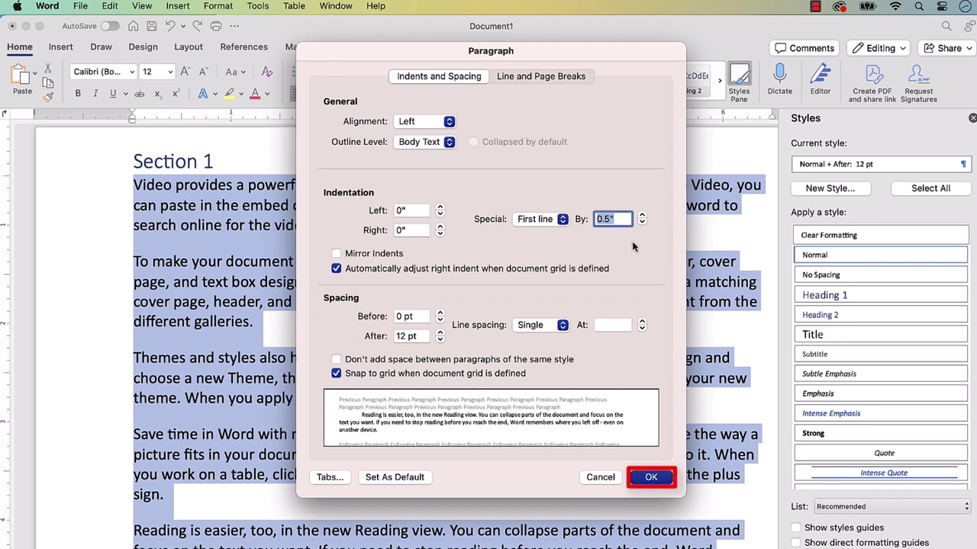
click(651, 477)
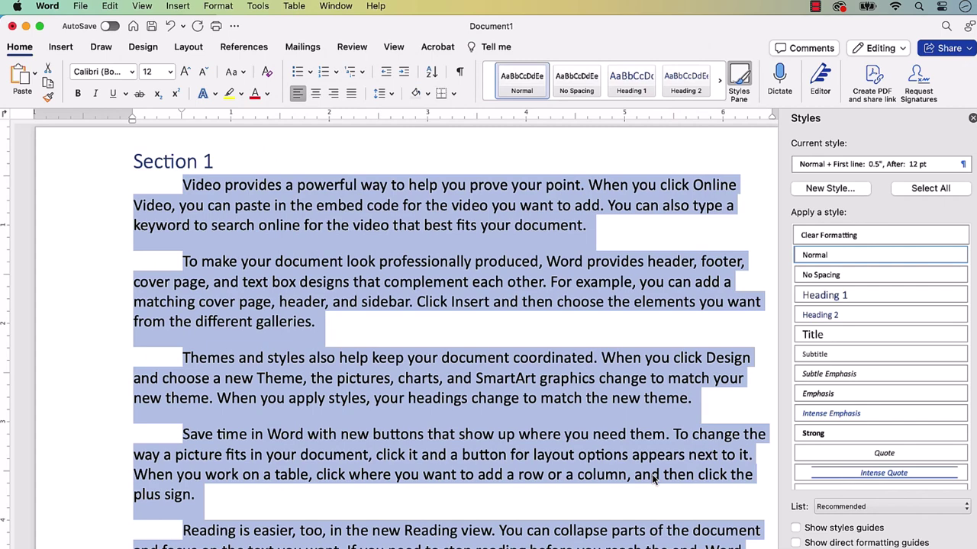
- Deselect the body text and close the Styles Pane
key(Left)
click(972, 119)
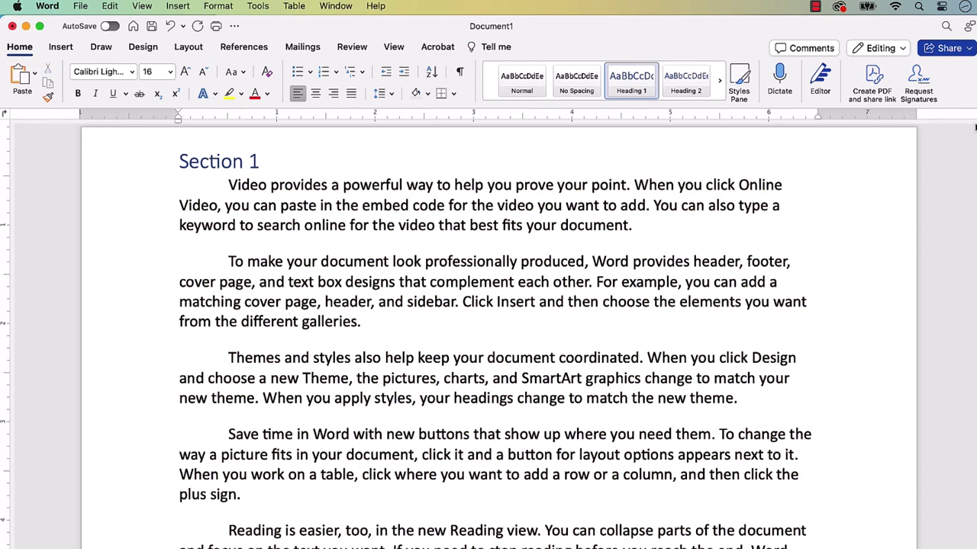